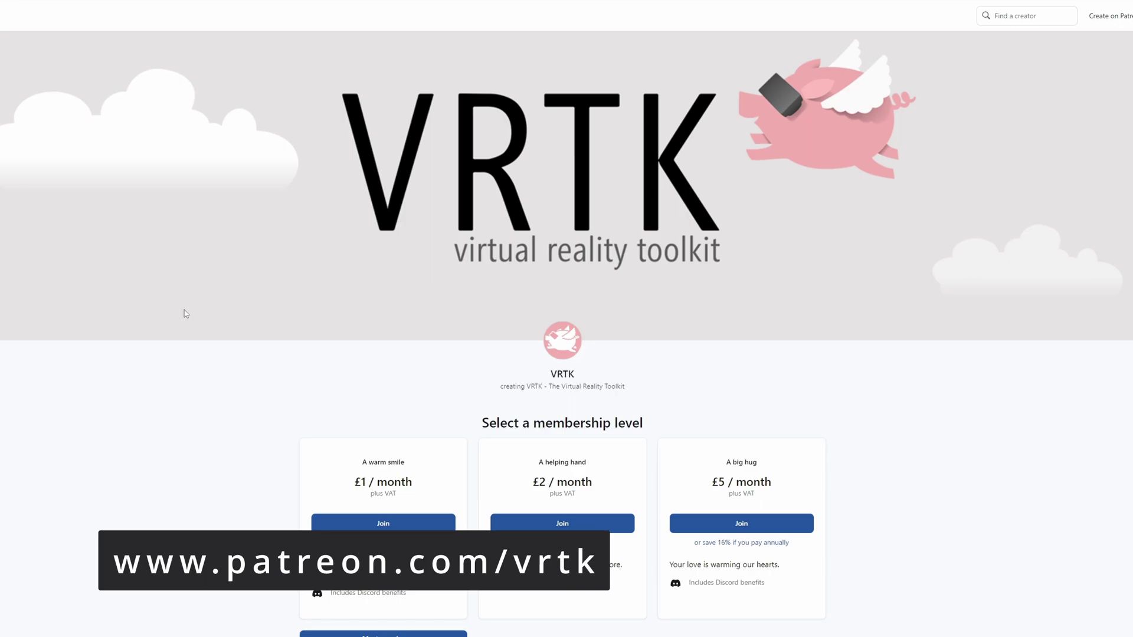
Inspect the Shotgun and then the SimpleGun objects in the hierarchy
scroll(186, 313, "down", 5)
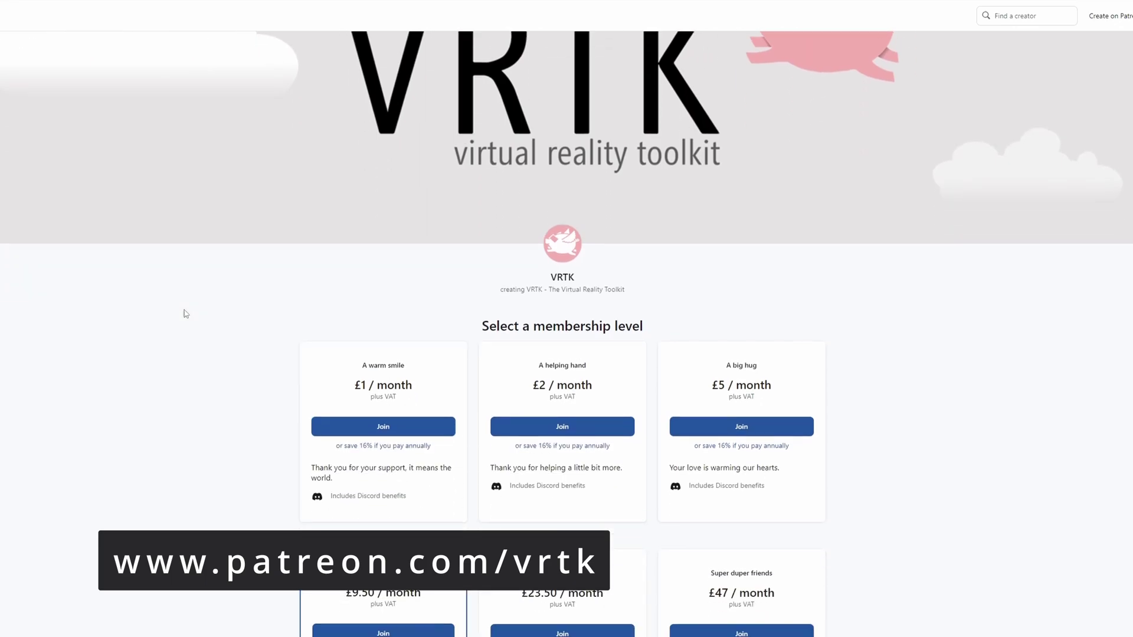
scroll(206, 269, "down", 3)
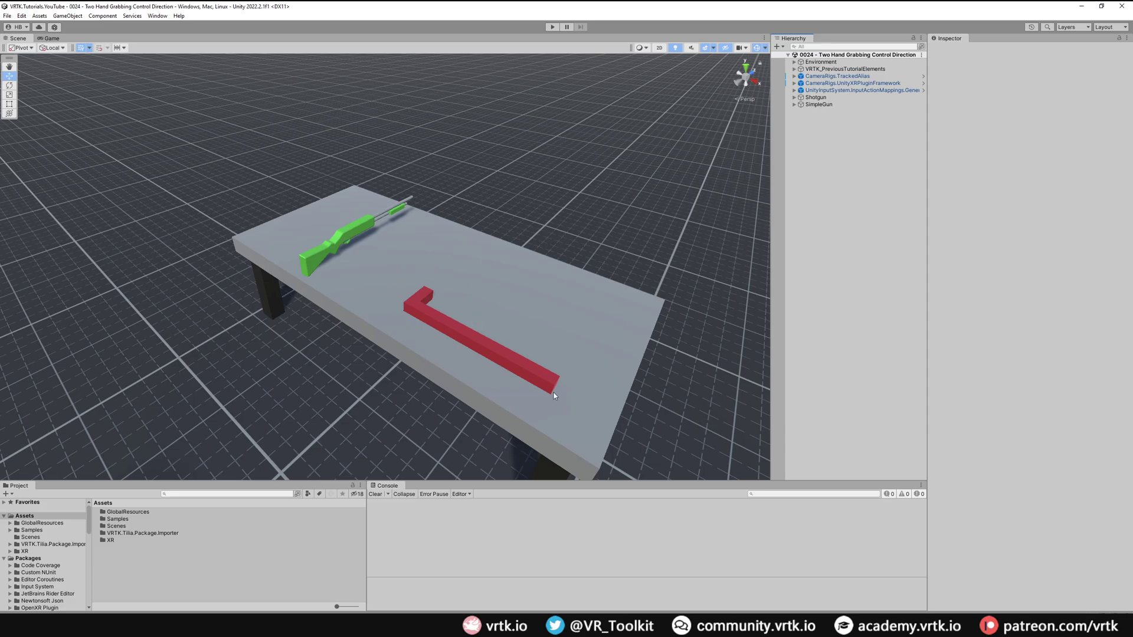
left_click(826, 98)
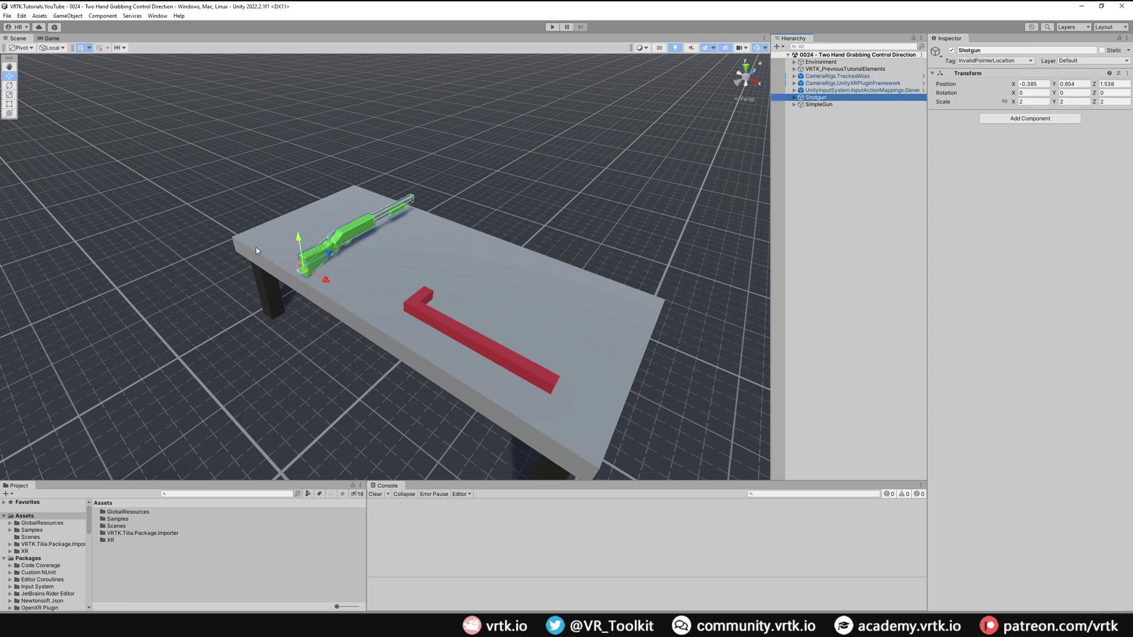
left_click(829, 105)
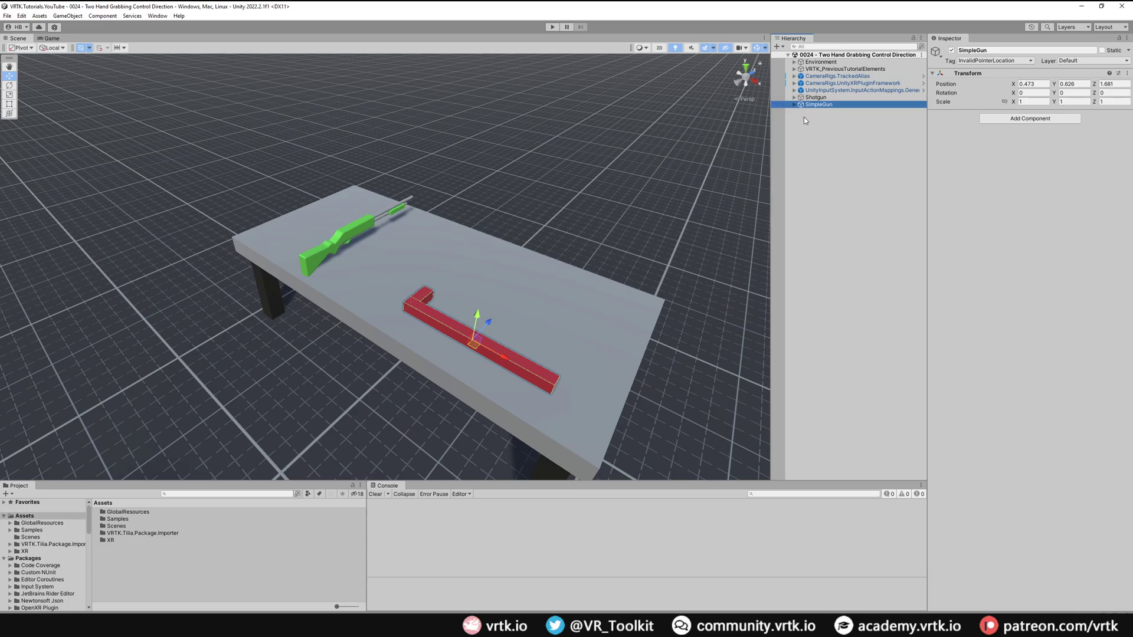
Select Shotgun and SimpleGun together and convert both with the Tilia Interactable Creator
left_click(828, 97, "ctrl")
left_click(157, 16)
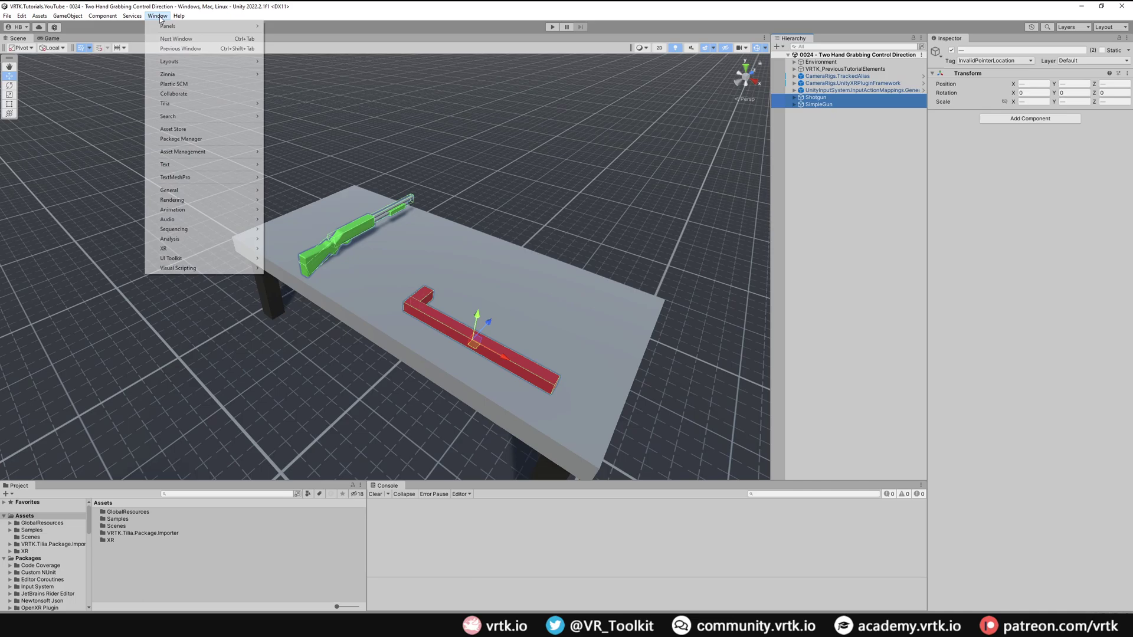
mouse_move(190, 104)
mouse_move(297, 105)
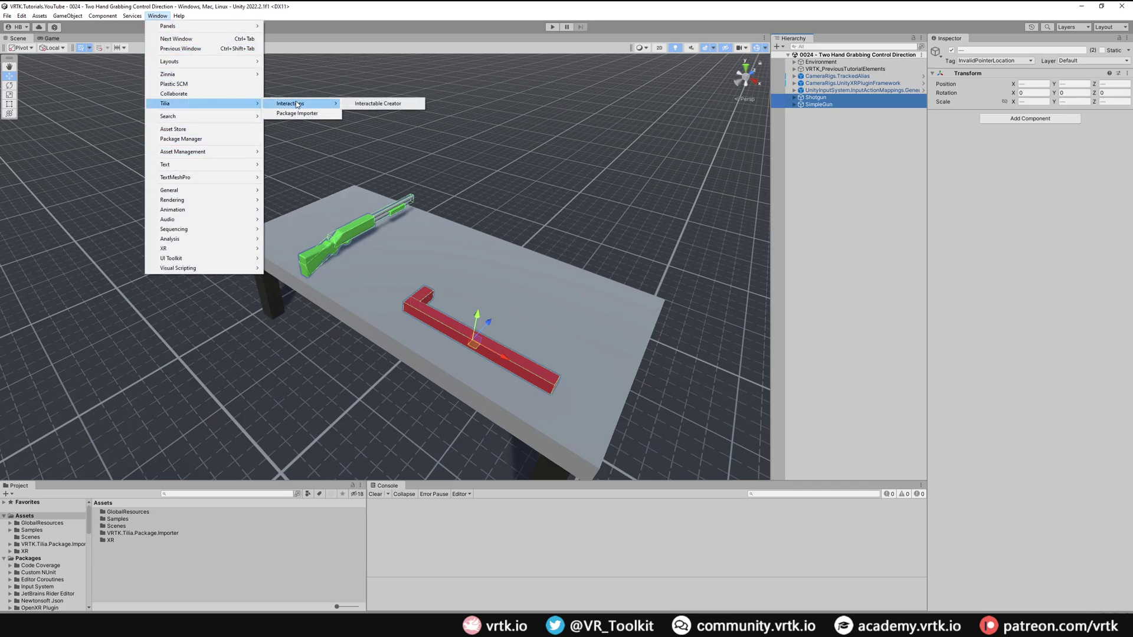
left_click(379, 104)
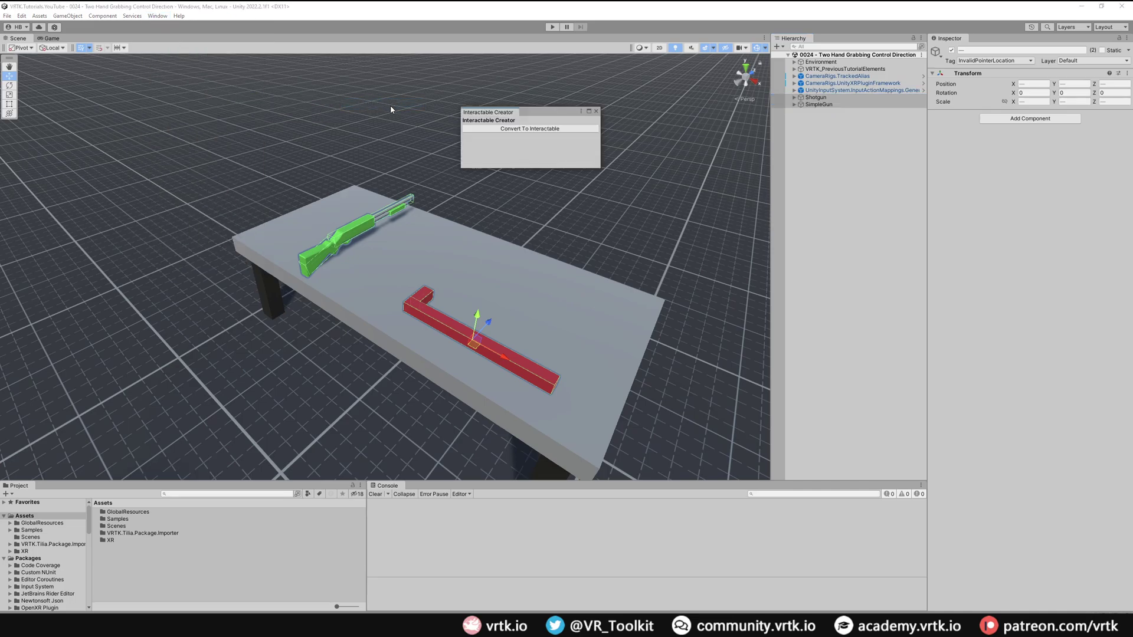
left_click(541, 129)
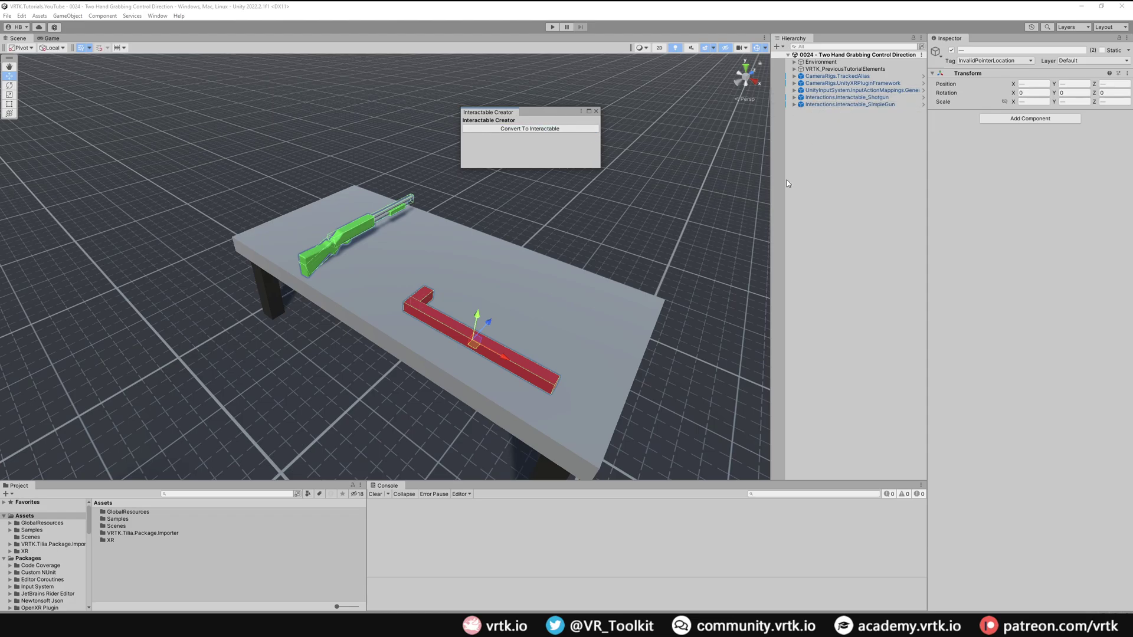
Set the shotgun interactable's primary action to Follow with an Orientation Handle grab offset
left_click(596, 112)
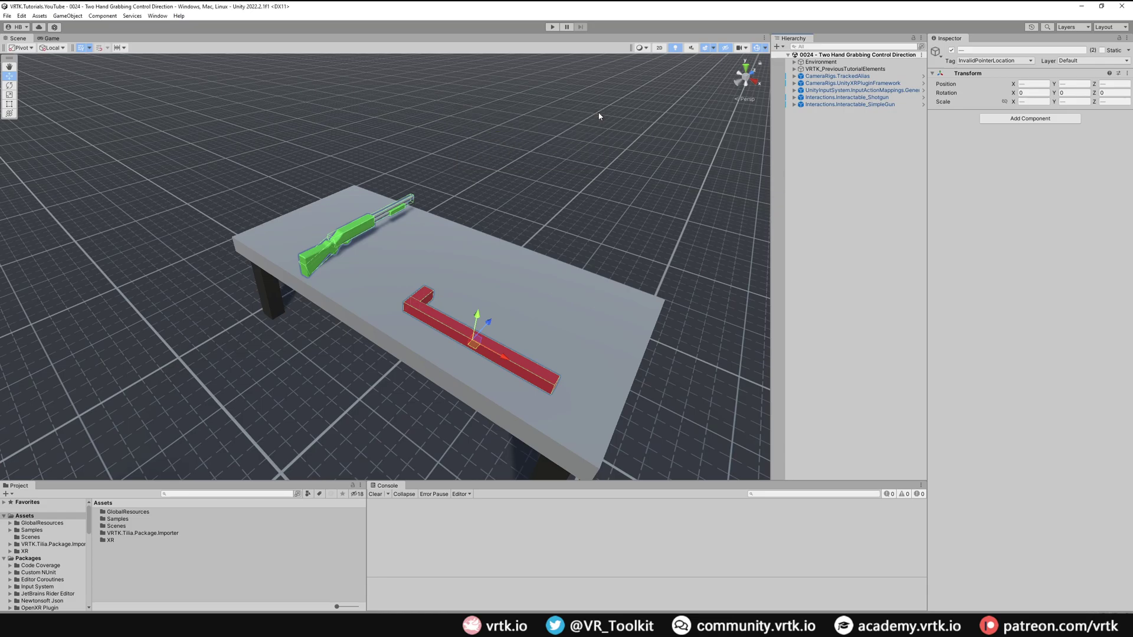
left_click(866, 98)
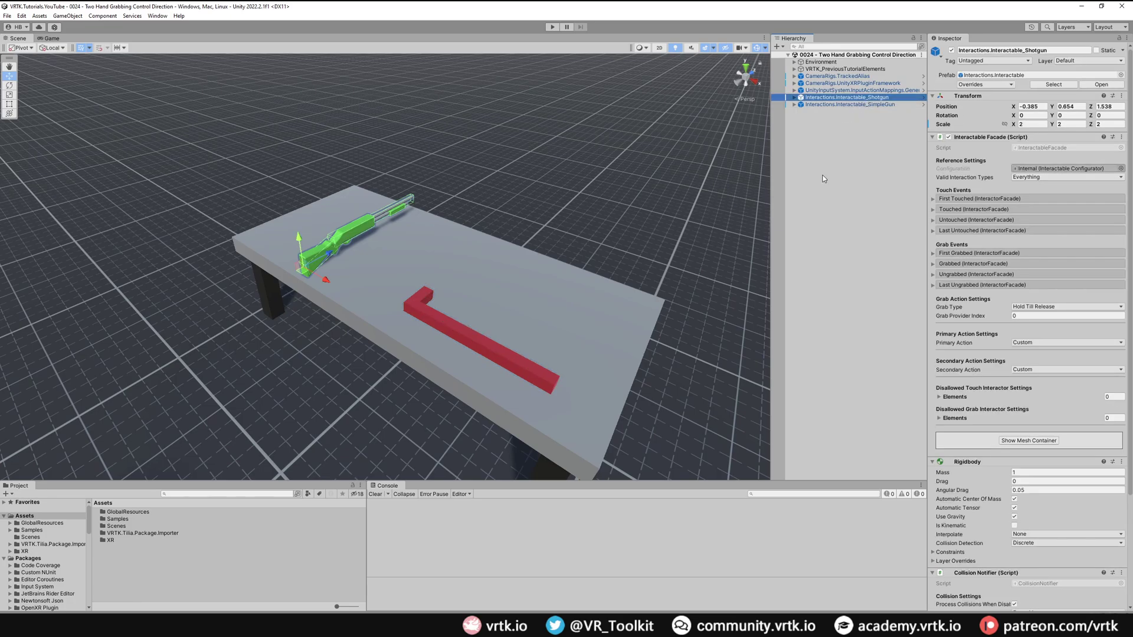
left_click(1036, 344)
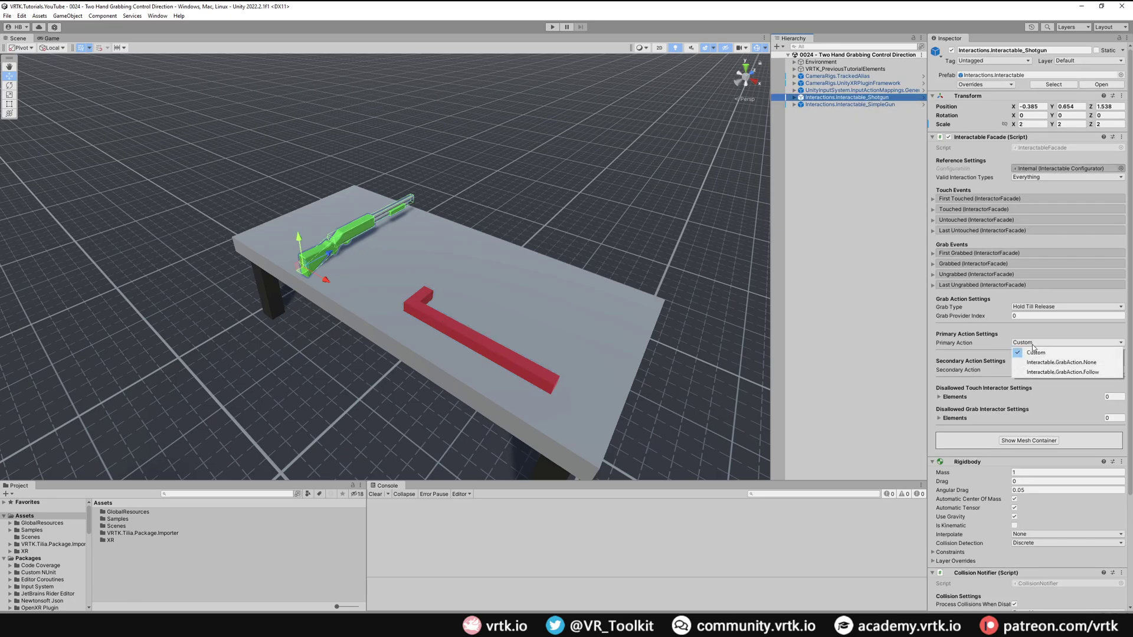
left_click(1037, 374)
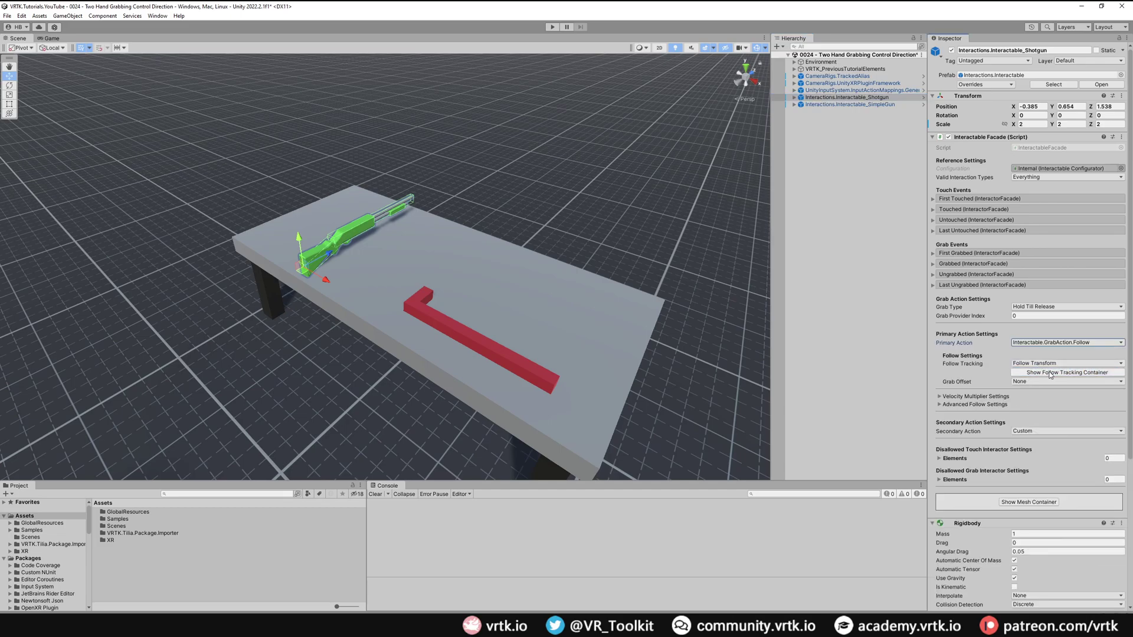
left_click(1028, 382)
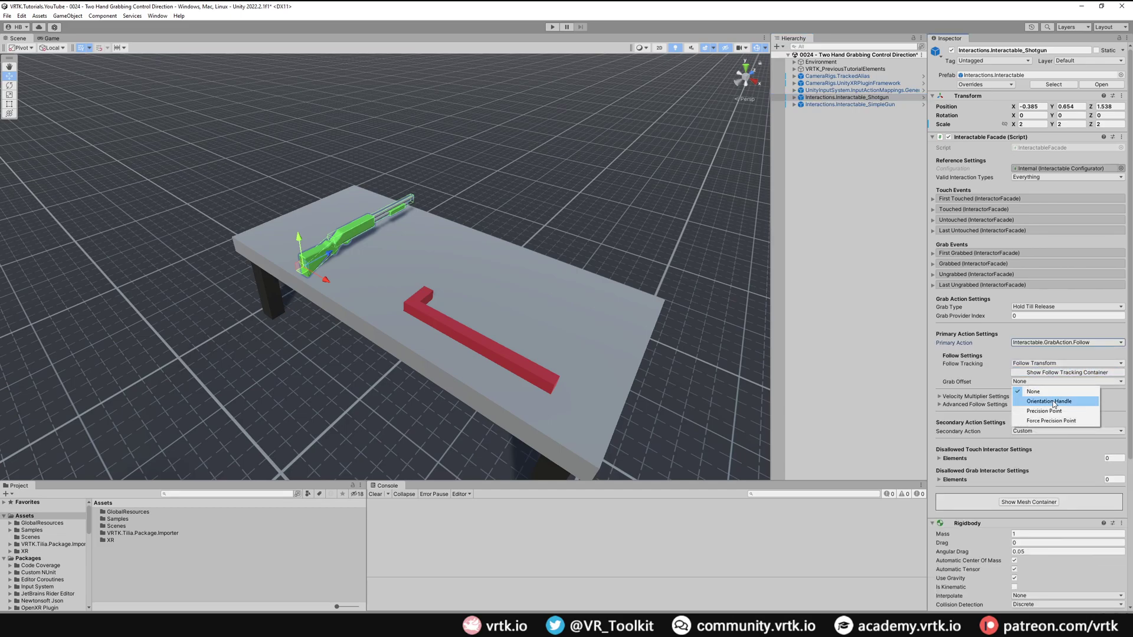
left_click(1050, 402)
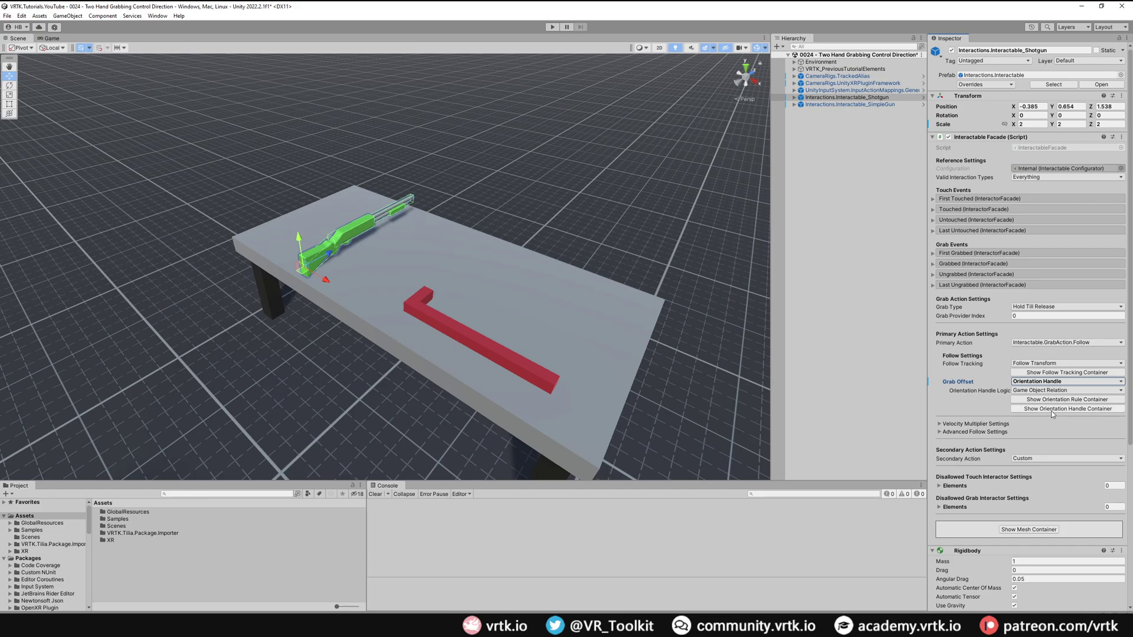
left_click(1051, 411)
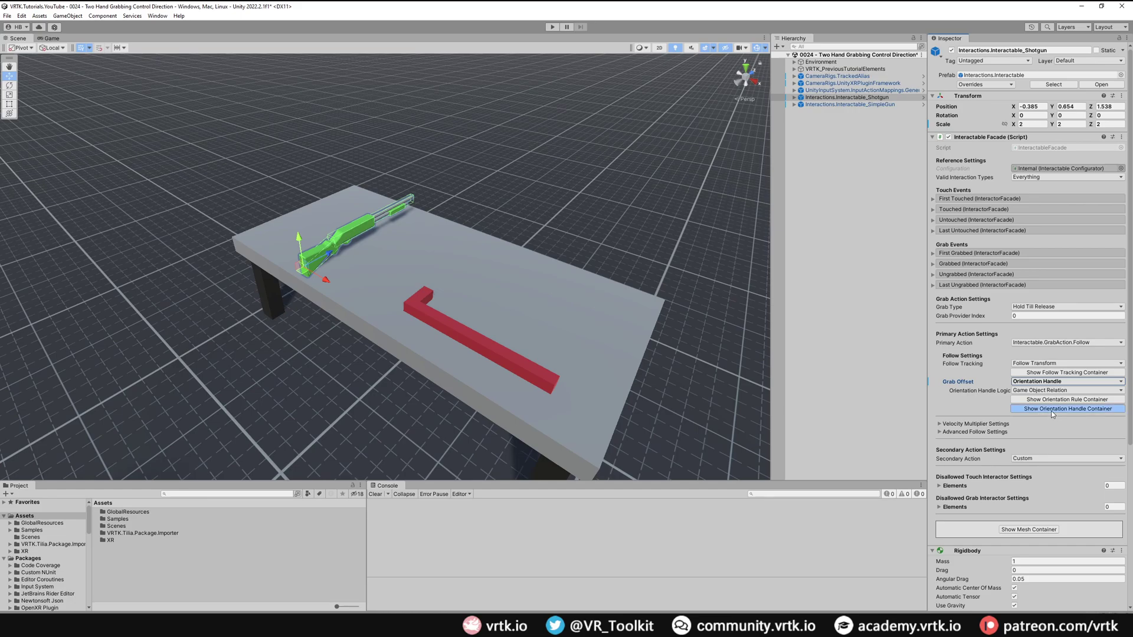
Move GenericOrientationHandle to the trigger guard (Y 0.0092, Z 0.1434) and tilt it to X -25
left_click(836, 204)
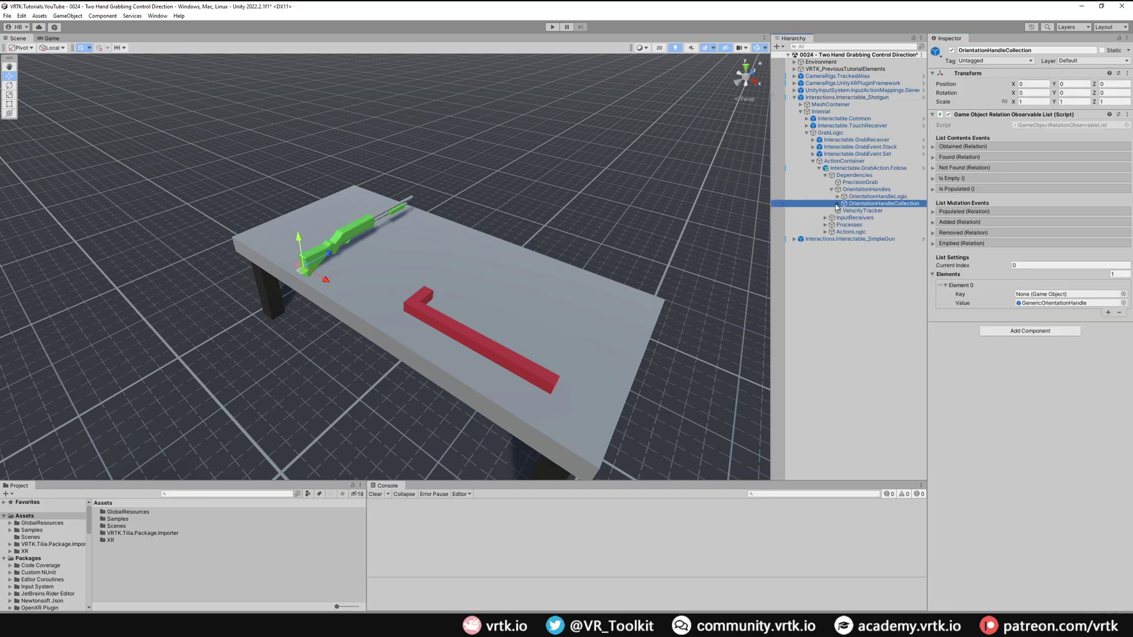
left_click(837, 204)
left_click(879, 211)
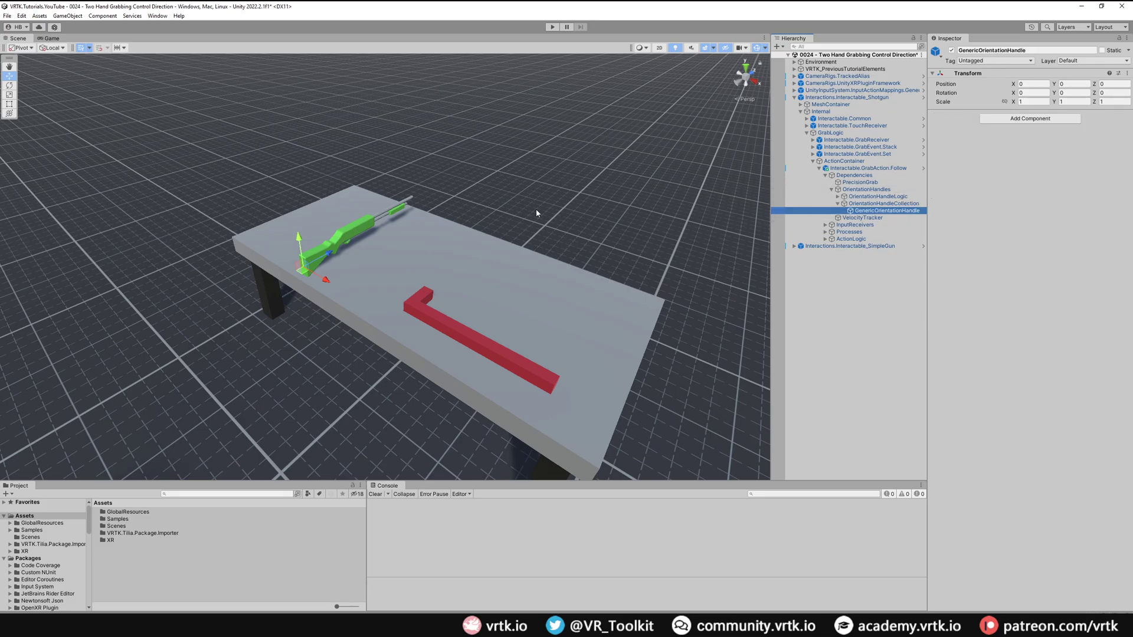
left_click_drag(383, 251, 306, 254, "alt")
scroll(172, 255, "up", 6)
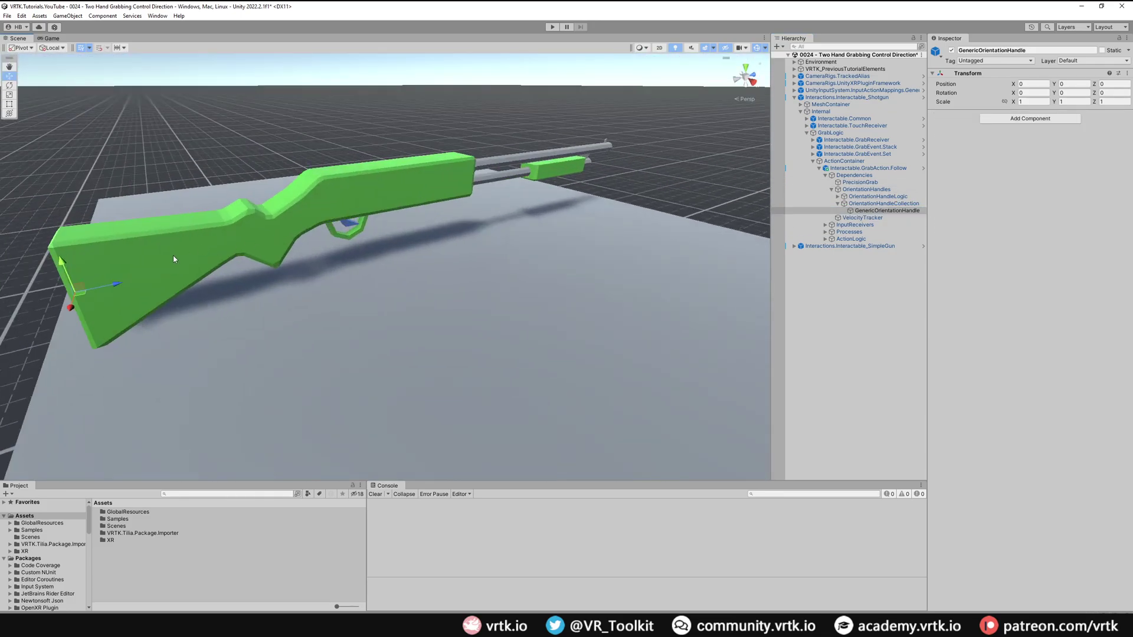
left_click_drag(115, 287, 370, 254)
left_click_drag(340, 210, 338, 196)
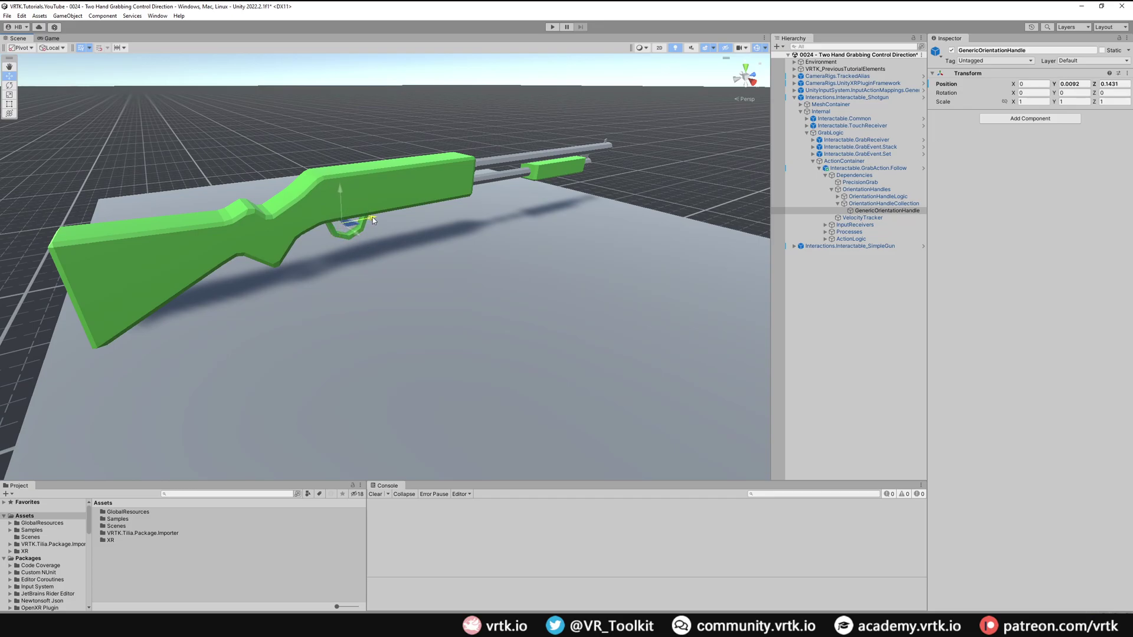
left_click(1033, 92)
type("-25")
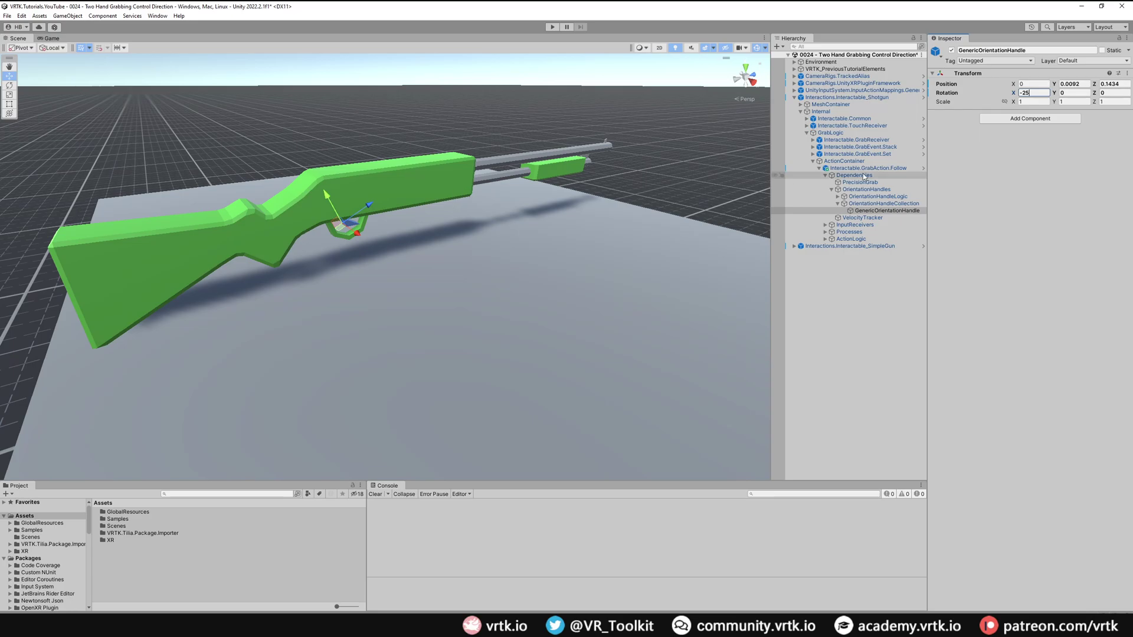
Collapse the shotgun interactable and set its Secondary Action to GrabAction.ControlDirection
left_click(854, 98)
left_click(795, 97)
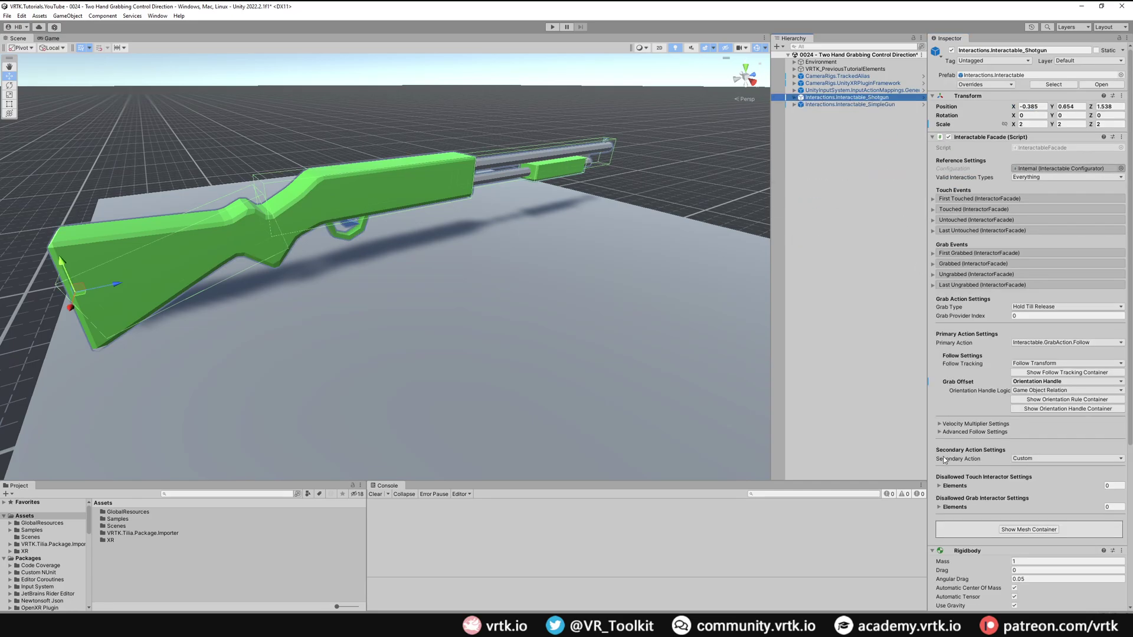
left_click(1043, 463)
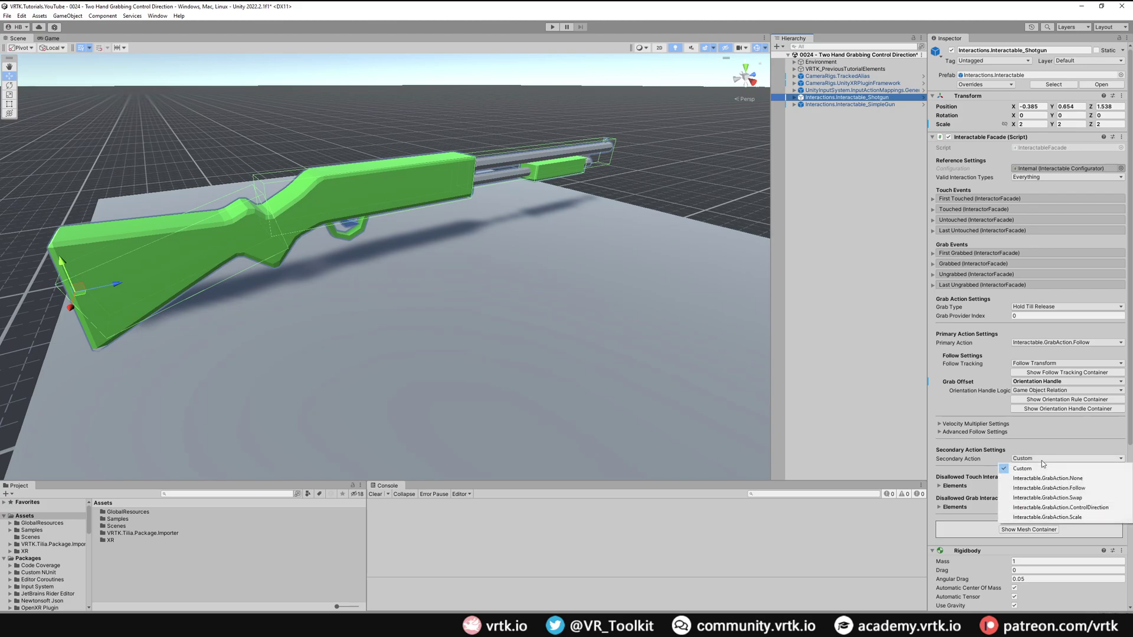
left_click(1051, 508)
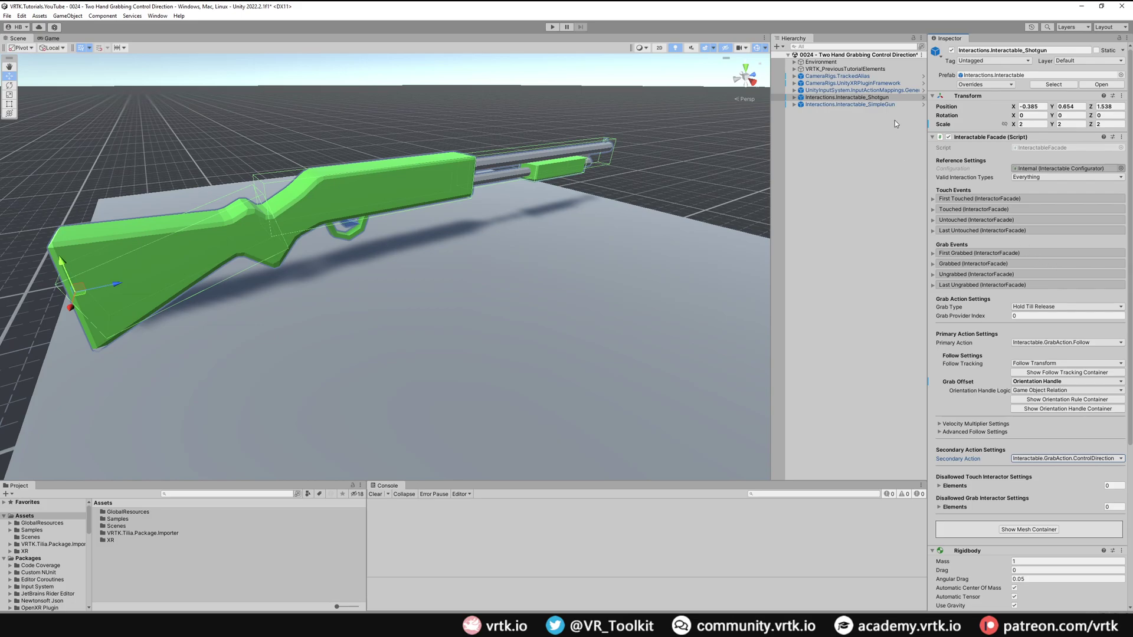
Set Interactable_SimpleGun to Follow, Orientation Handle grab offset, and ControlDirection secondary action
double_click(888, 105)
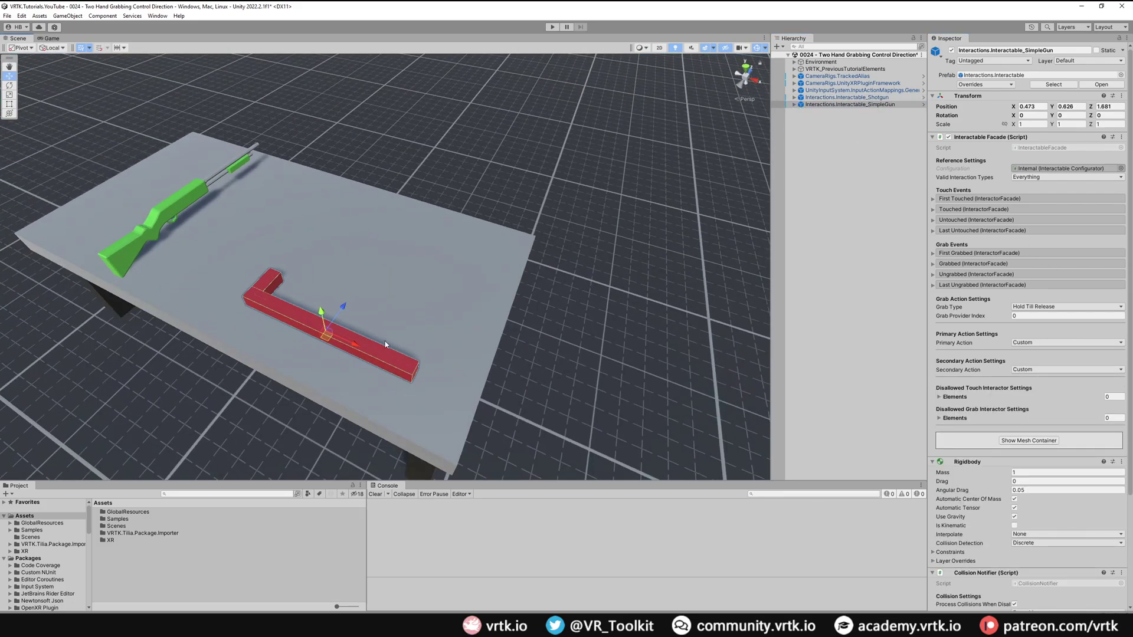
left_click(1026, 343)
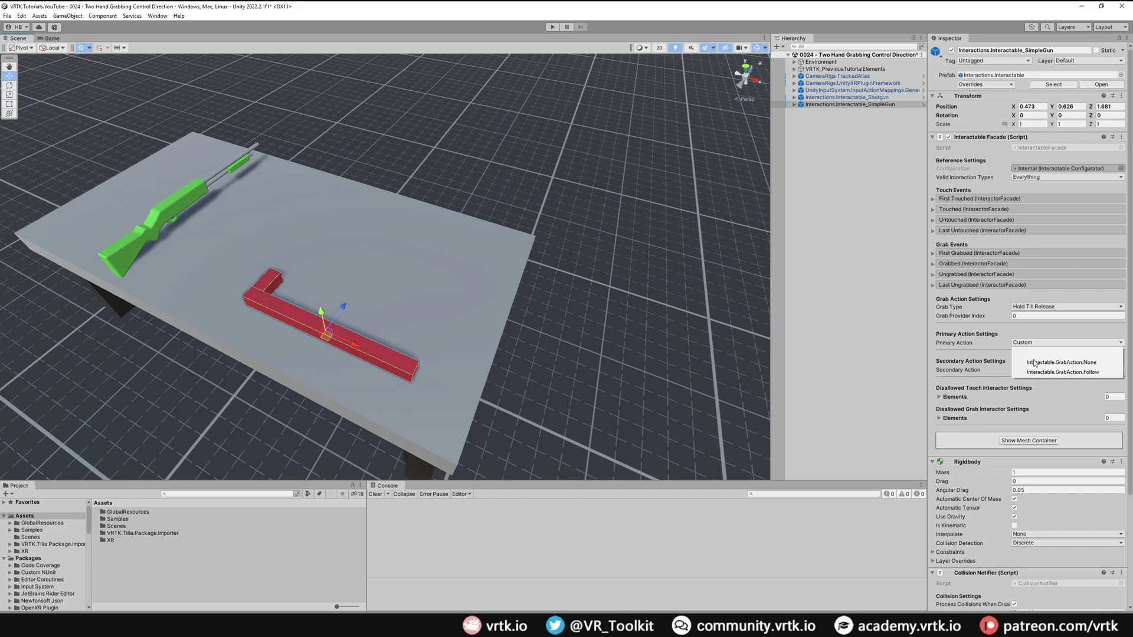
left_click(1035, 370)
left_click(1028, 383)
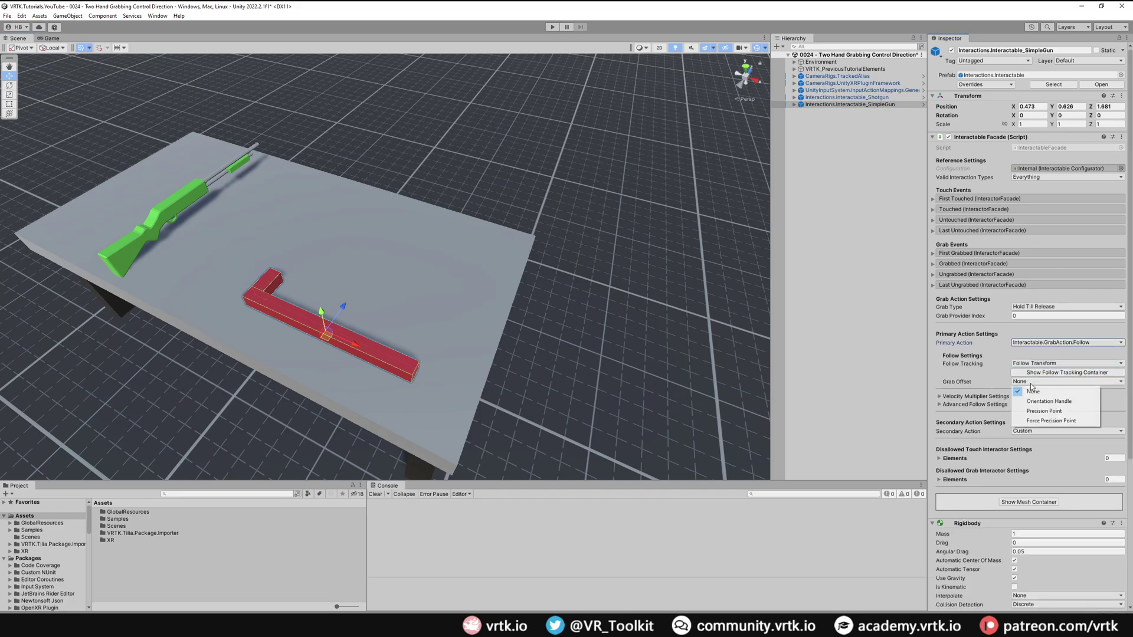
left_click(1050, 402)
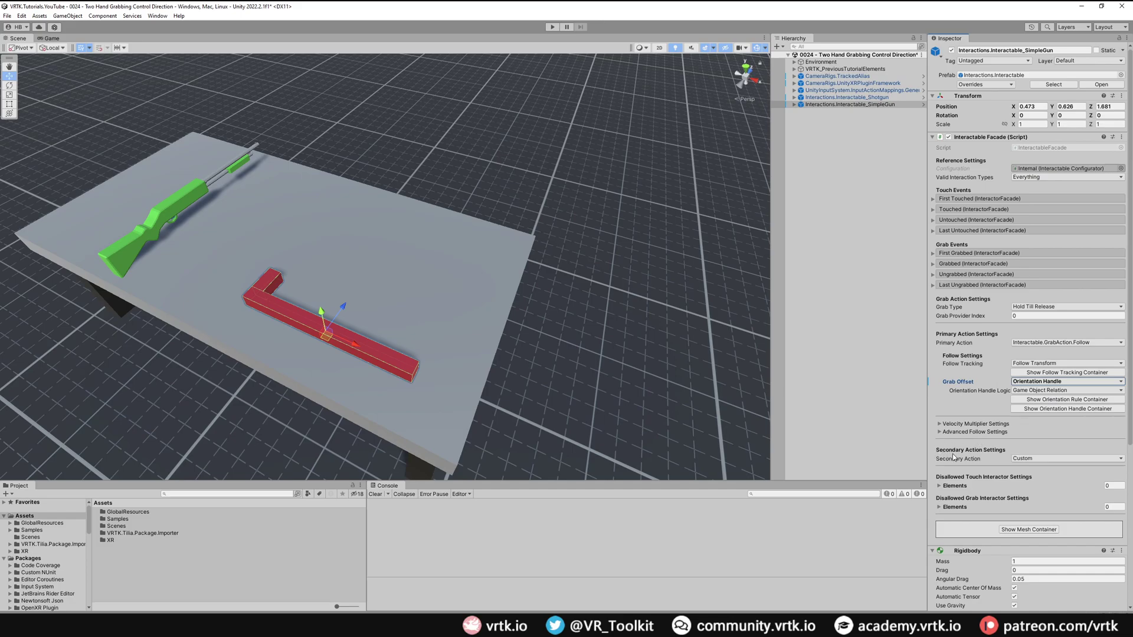
left_click(1031, 457)
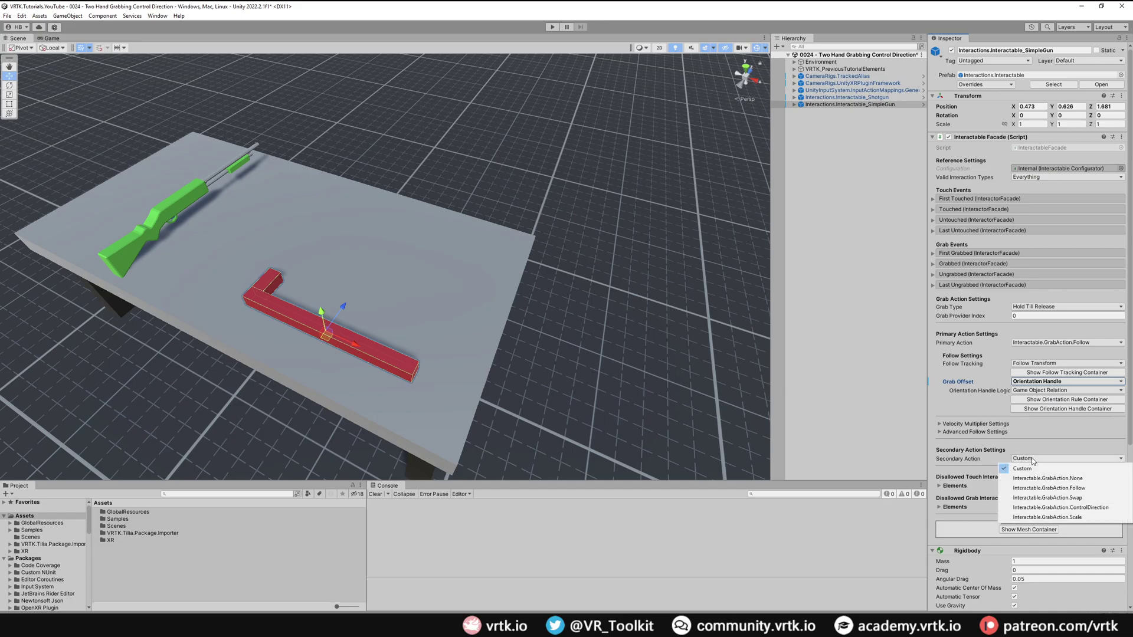
left_click(1046, 508)
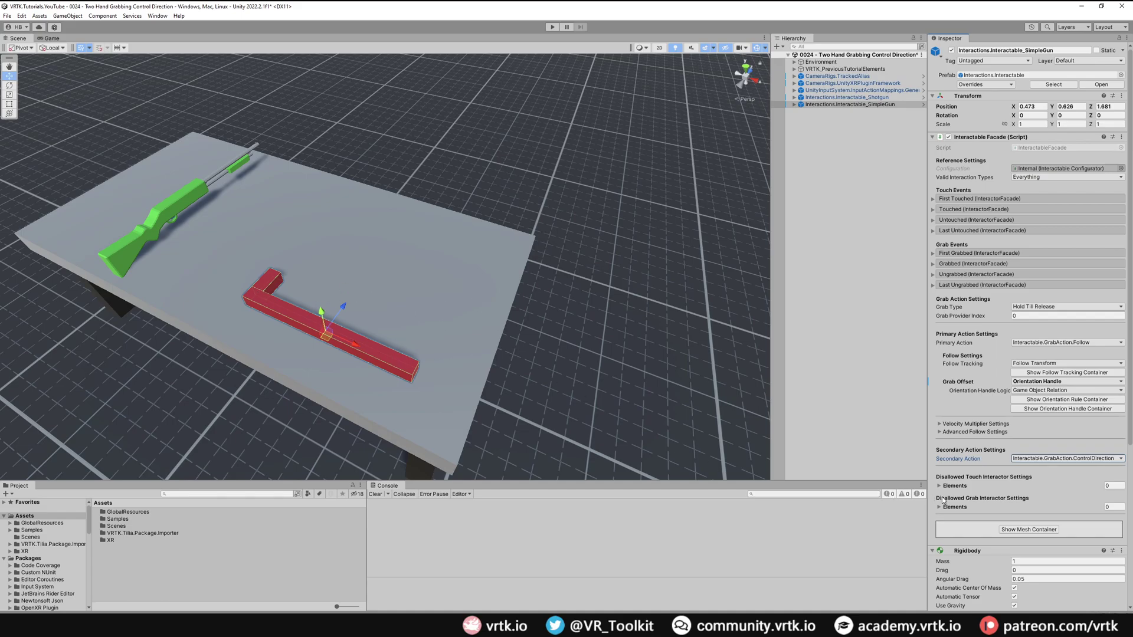
Rotate the simple gun's MeshContainer to X 90, Y -90 and switch handle orientation to Global
left_click(1017, 529)
left_click(842, 111)
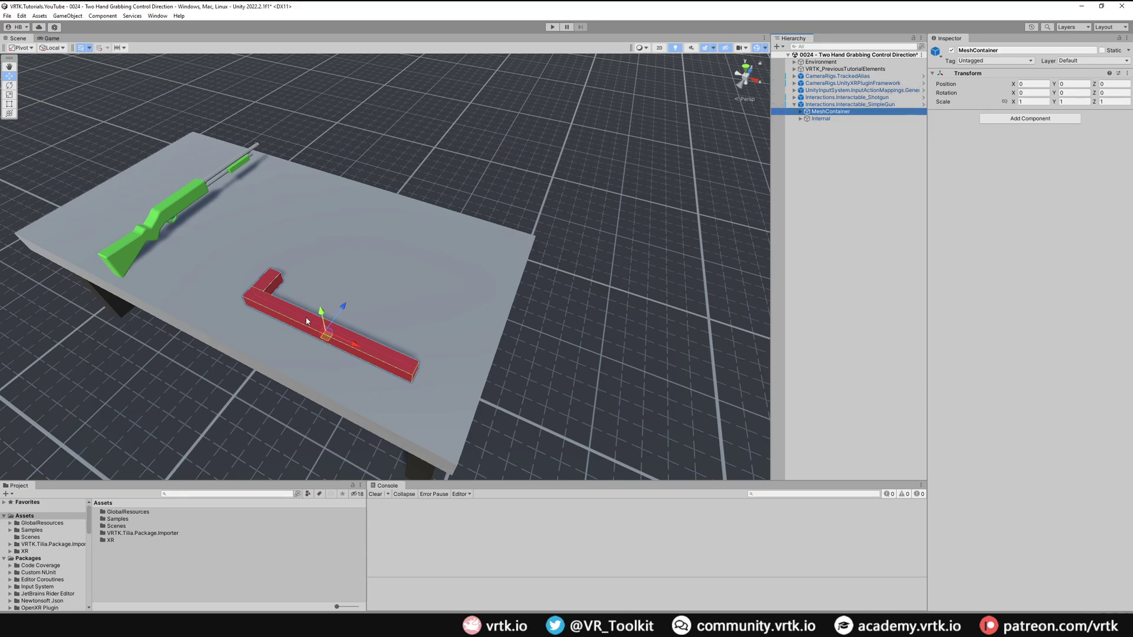
left_click(1068, 92)
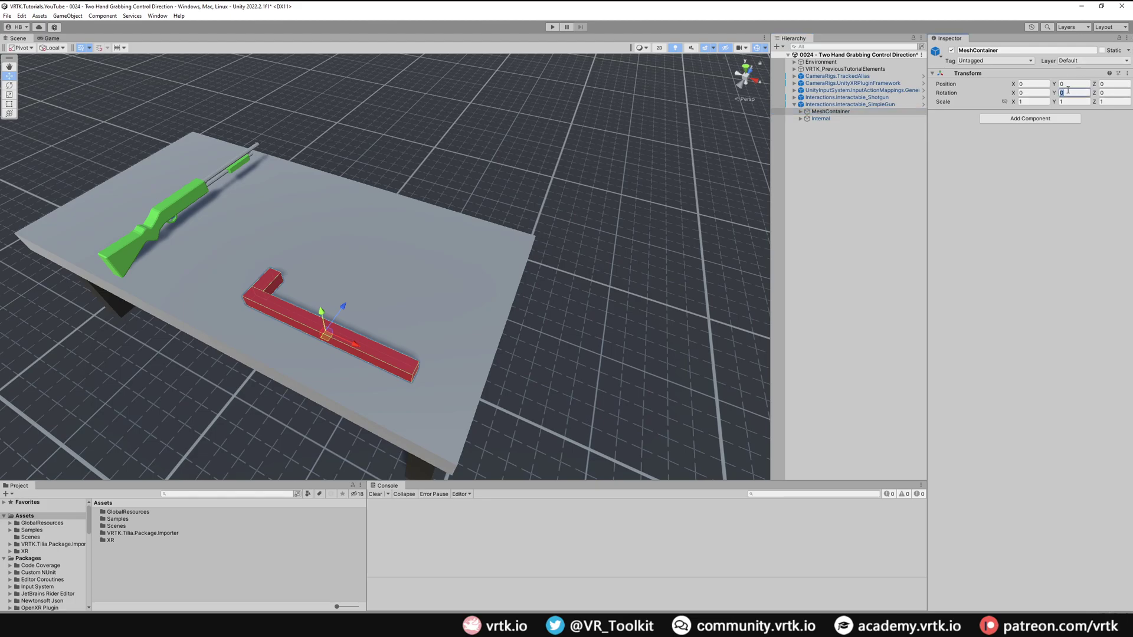
type("-90")
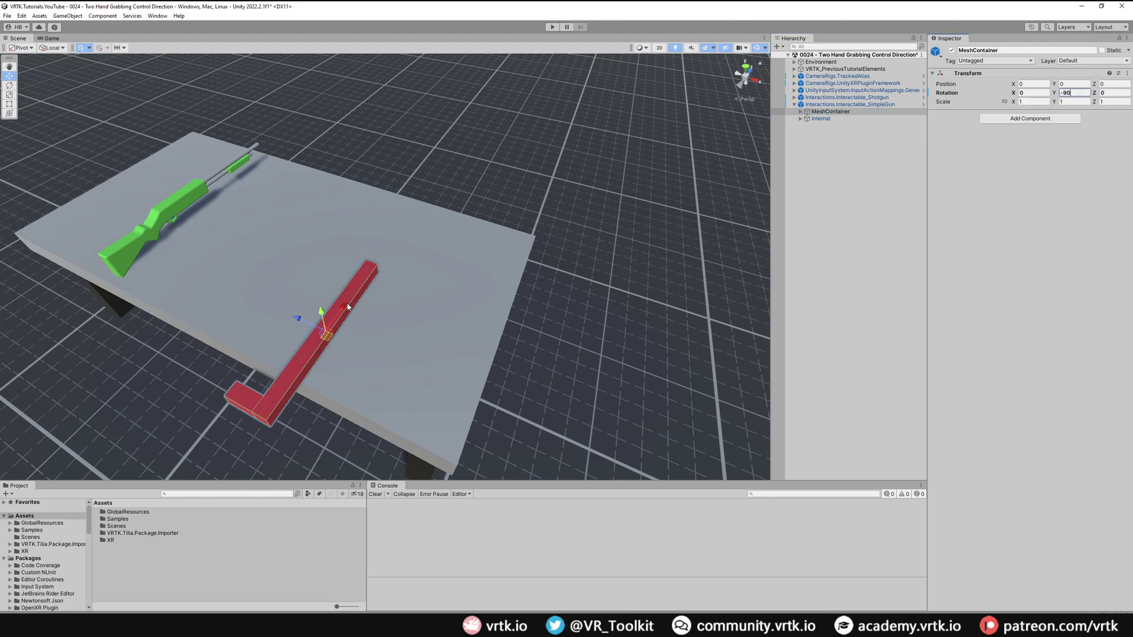
left_click(1025, 93)
type("90")
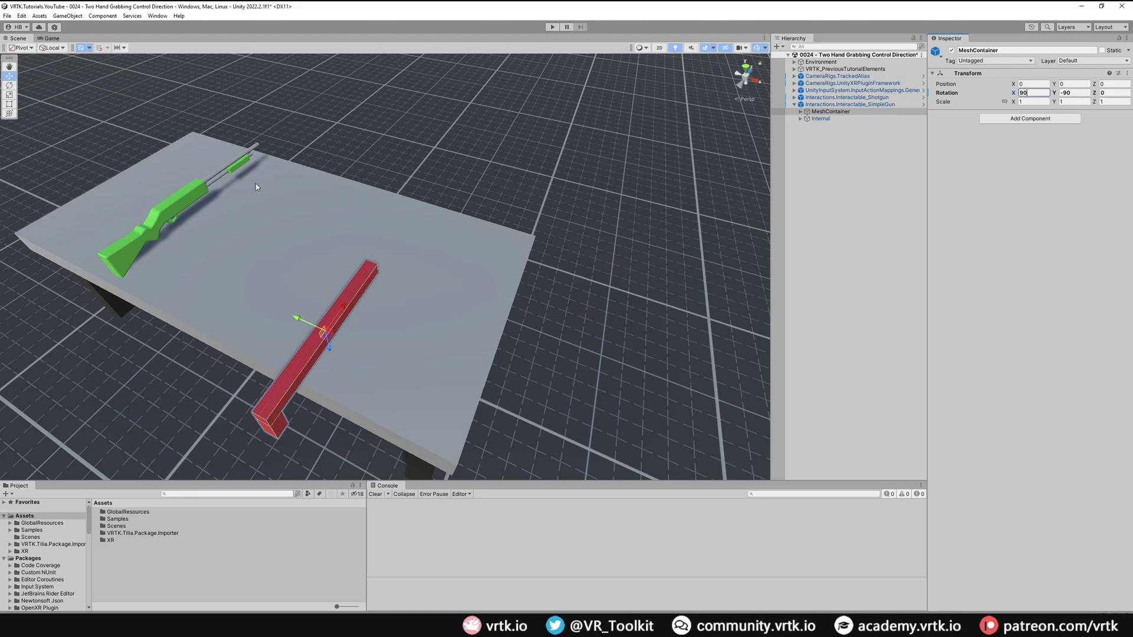
left_click(52, 48)
left_click(57, 59)
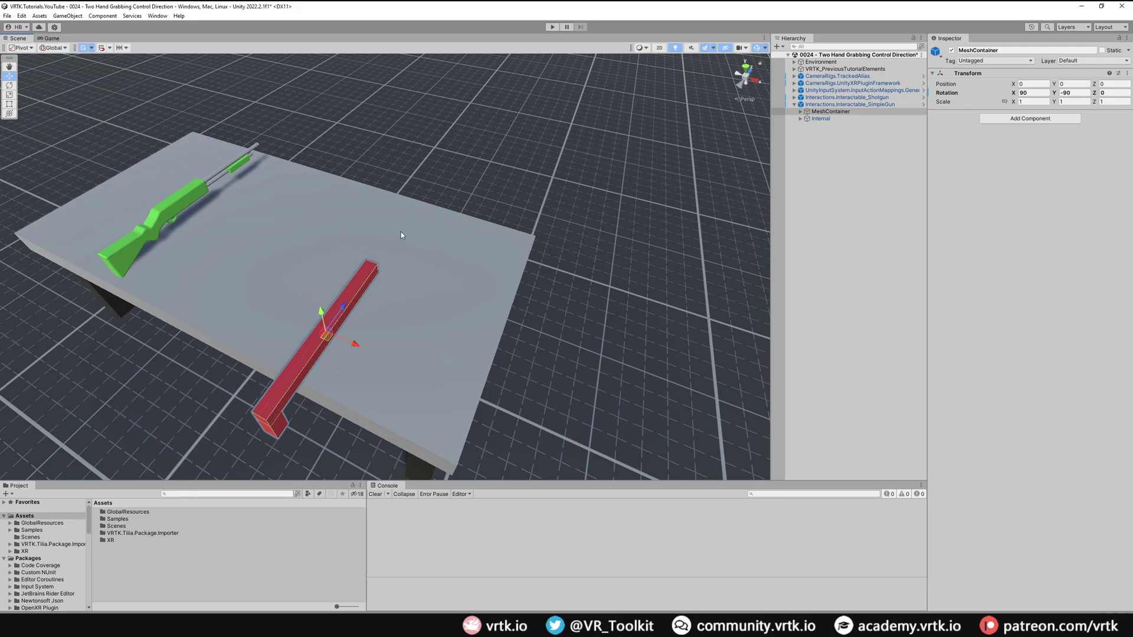
Slide the simple gun interactable to Y 0.742, Z 1.916 and show its orientation handle collection
left_click(845, 105)
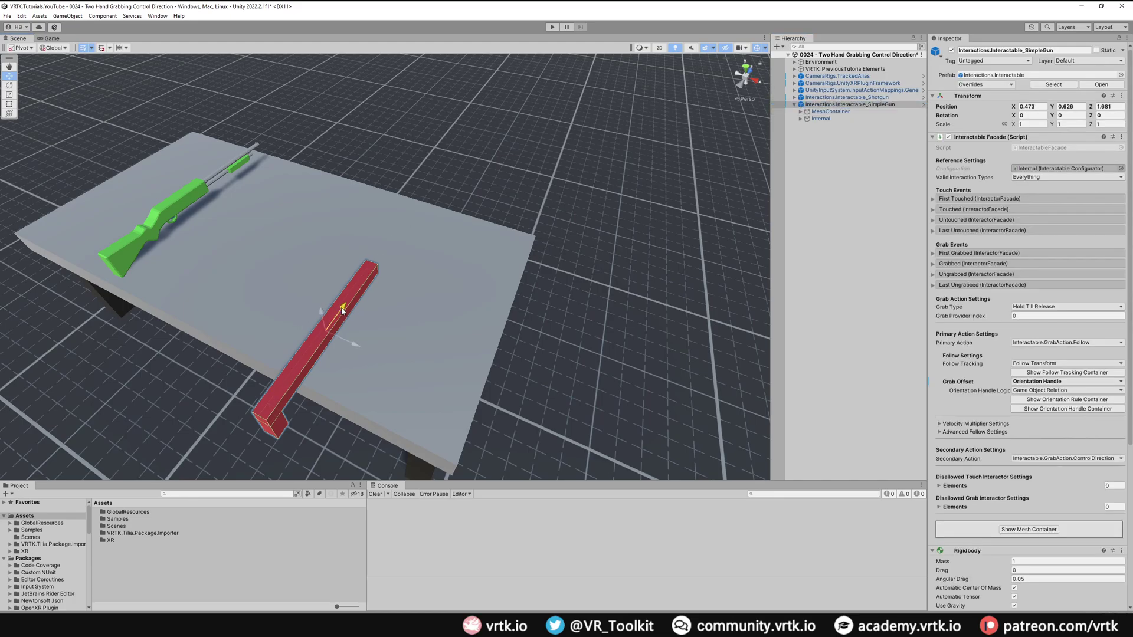
left_click_drag(342, 318, 359, 238)
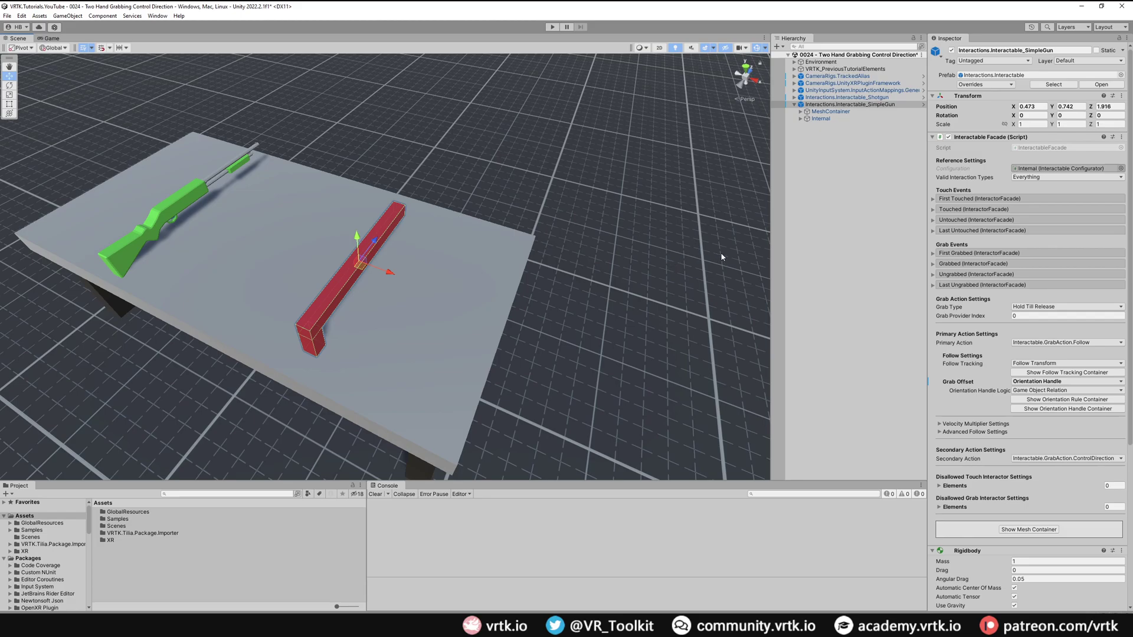
left_click(1042, 409)
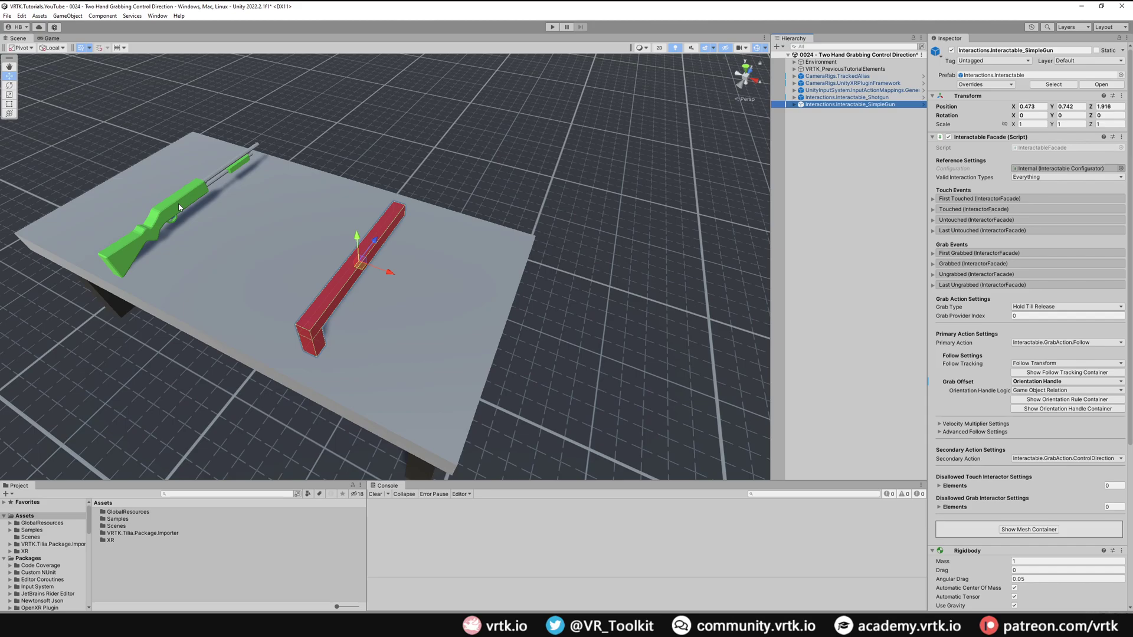
Enter Play mode with Ctrl+P to test grabbing the guns
key("ctrl+p")
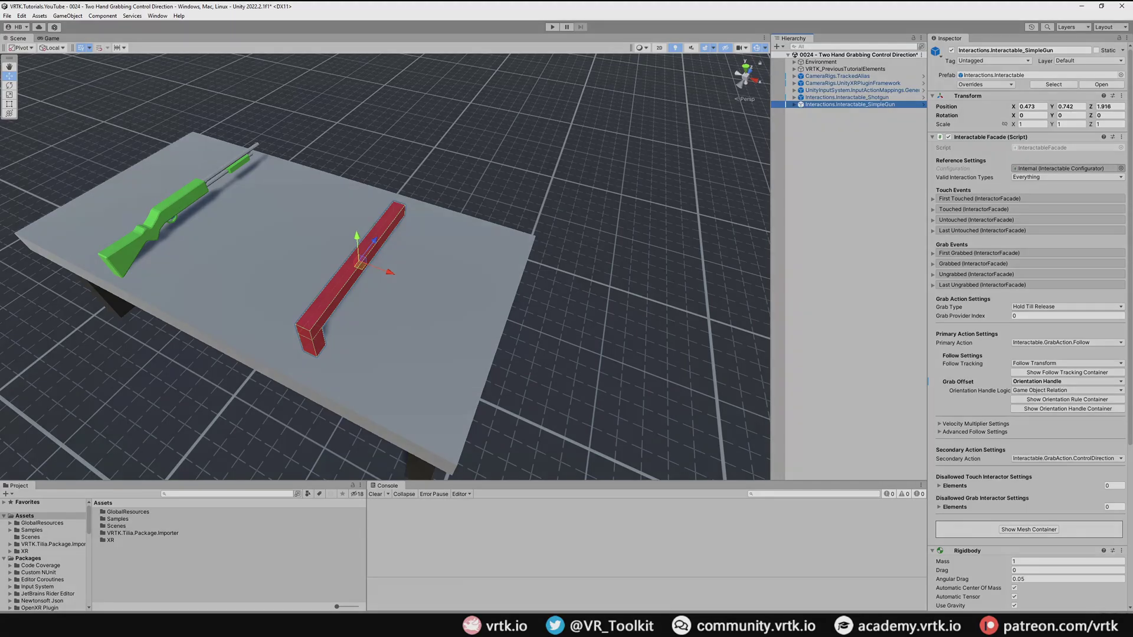